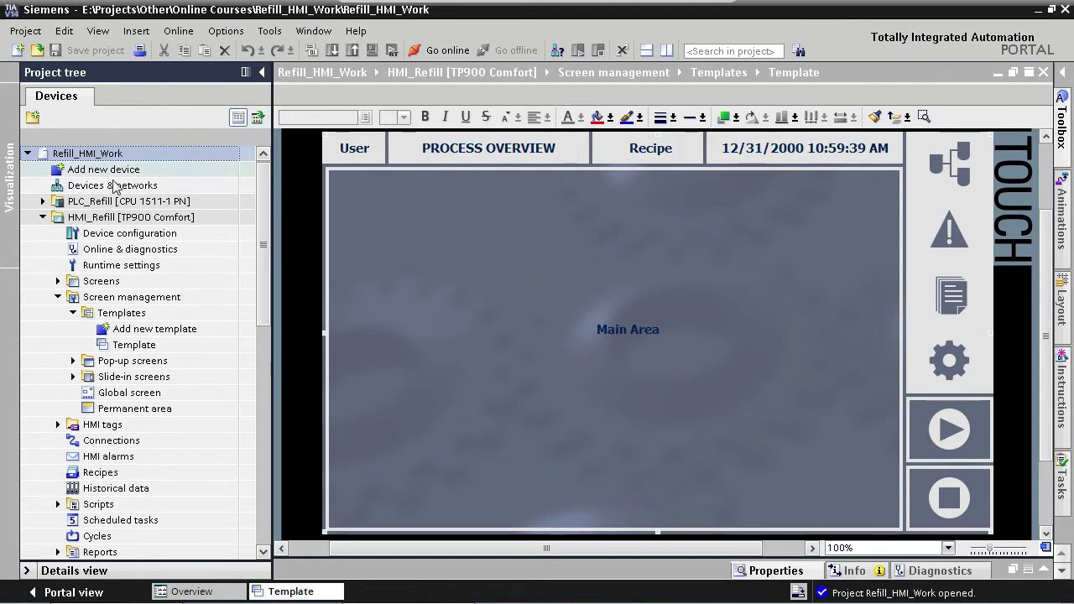
Step: Open FB - StateHandler [FB5] from PLC_Refill > Program blocks > 00 Machine > Functions
click(44, 202)
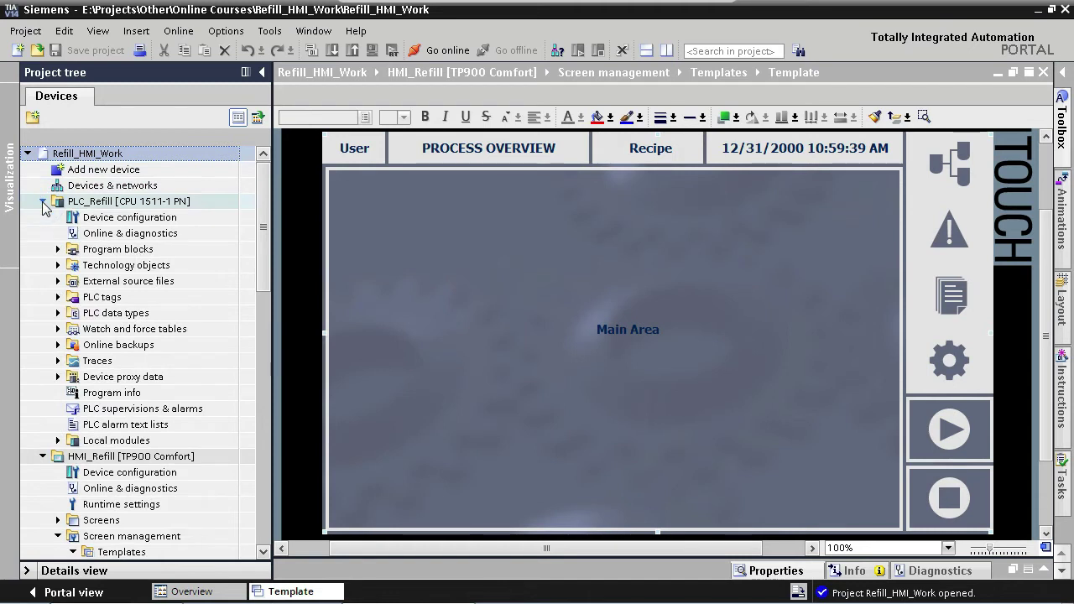
click(58, 249)
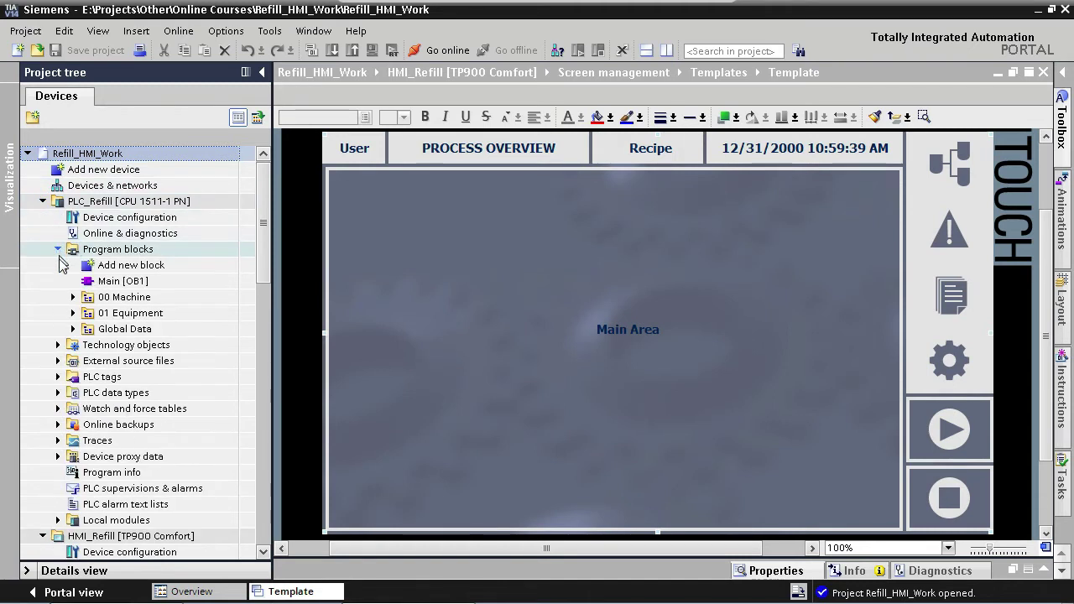
click(73, 298)
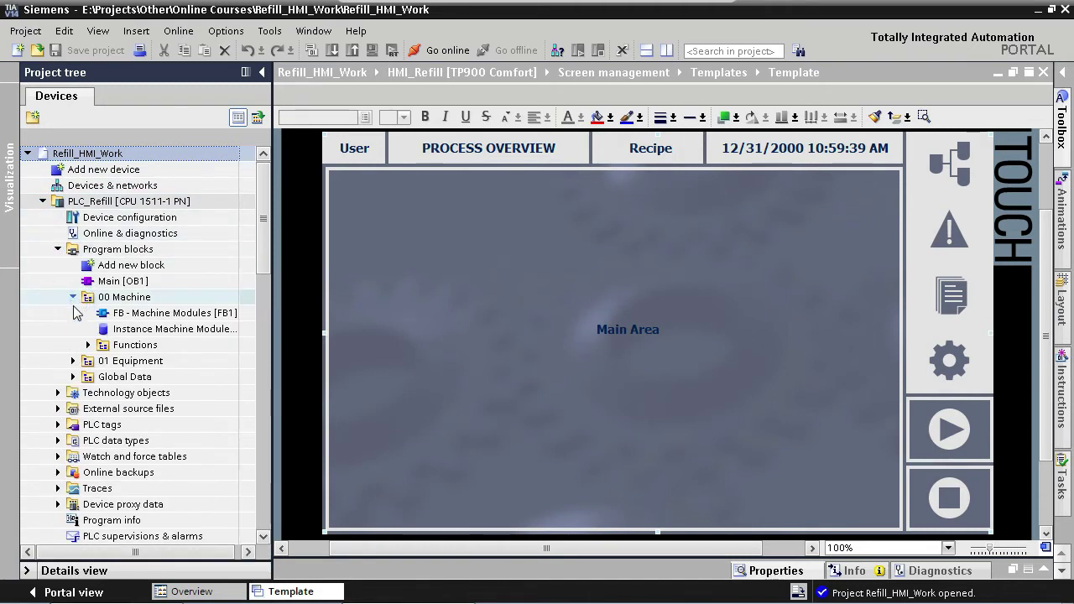
click(89, 344)
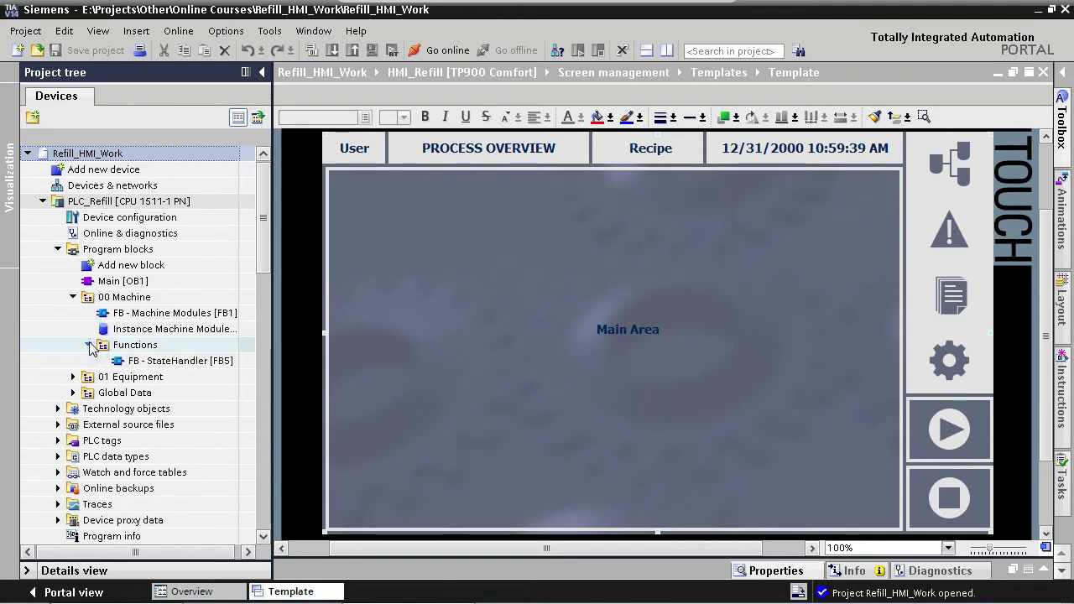
double_click(148, 362)
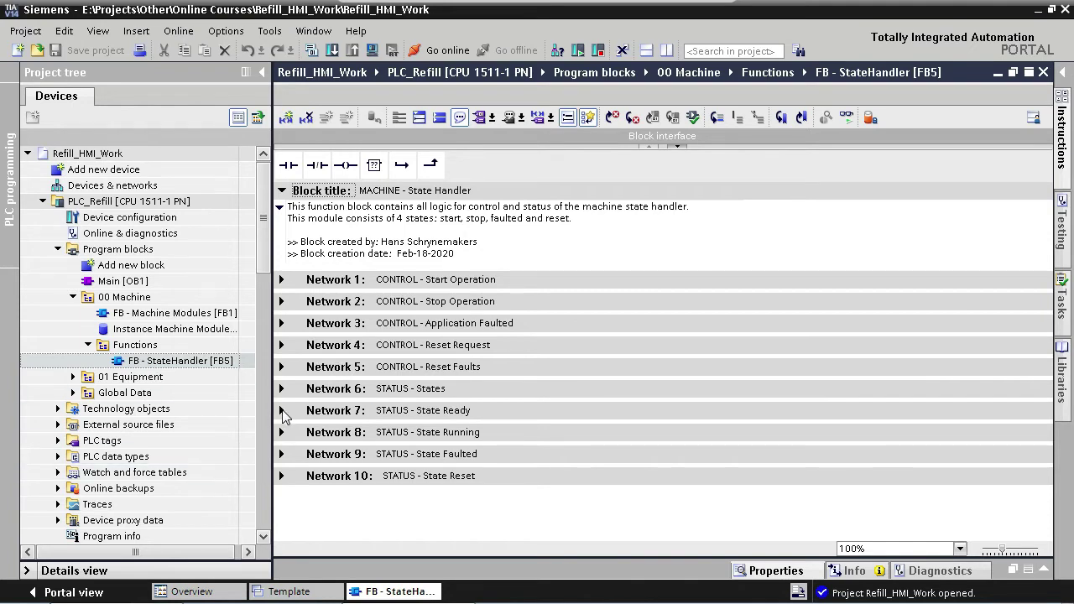
Step: Read the state logic in Networks 7–10 (Ready 0, Running 1, Faulted 2, Reset 3), then close the block
click(282, 410)
scroll(302, 407, down, 3)
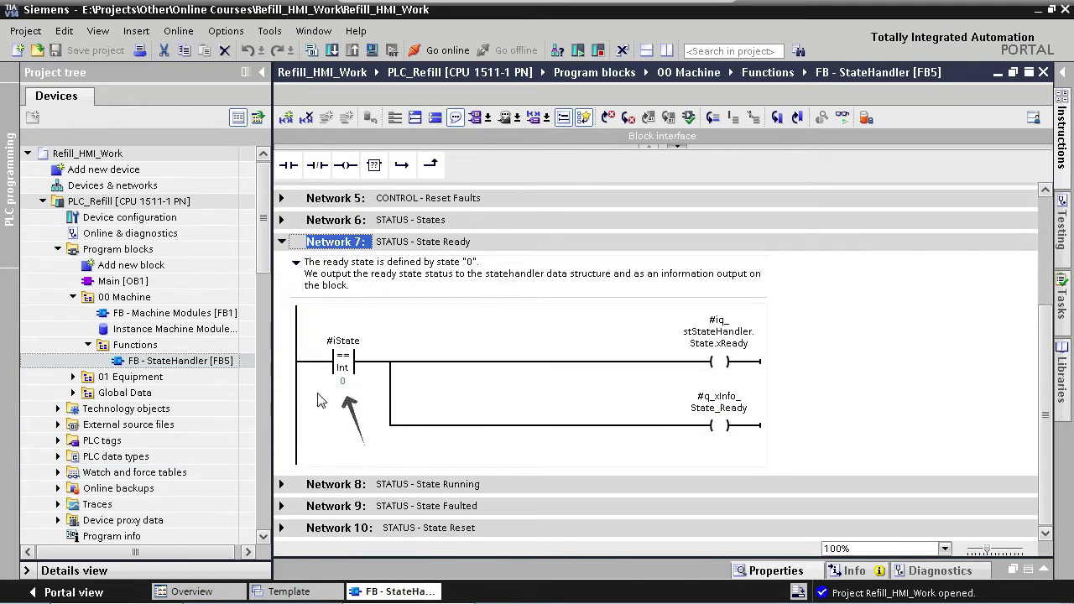
click(282, 485)
scroll(352, 456, down, 3)
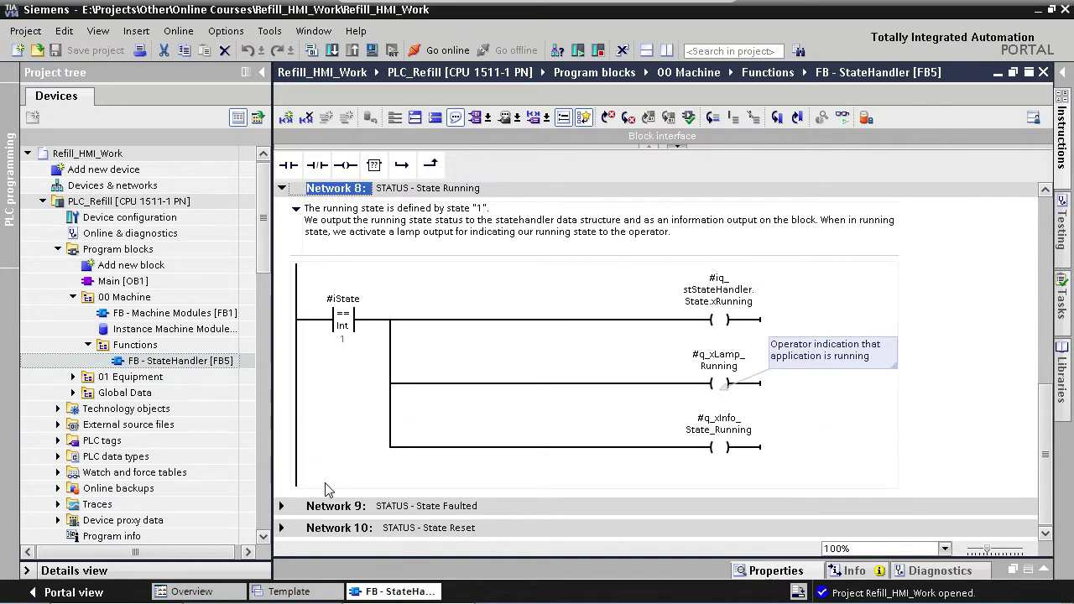
click(282, 506)
scroll(320, 467, down, 3)
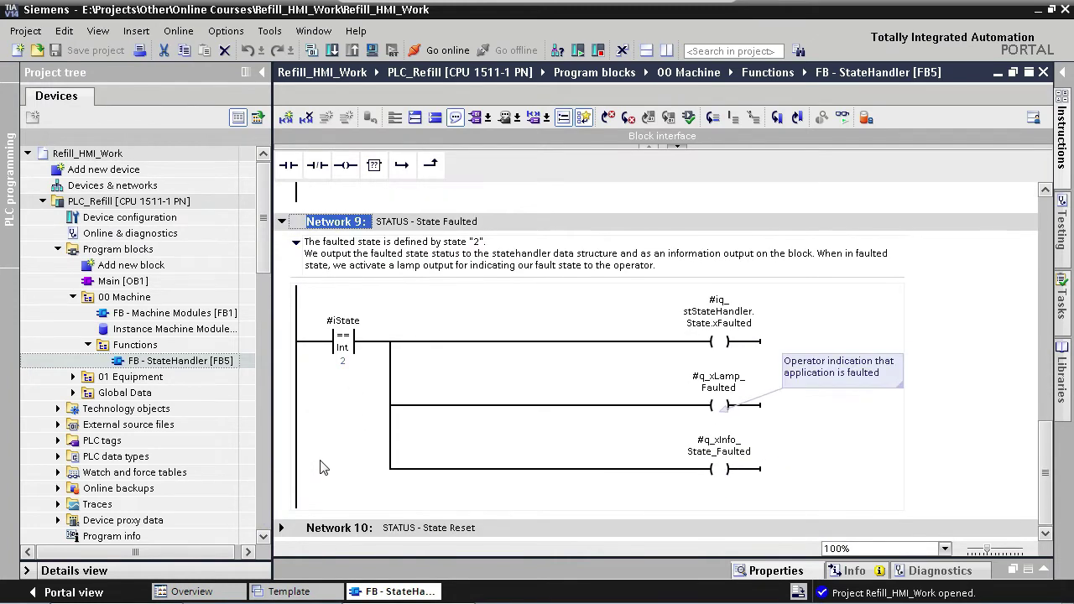
click(282, 528)
scroll(307, 505, down, 3)
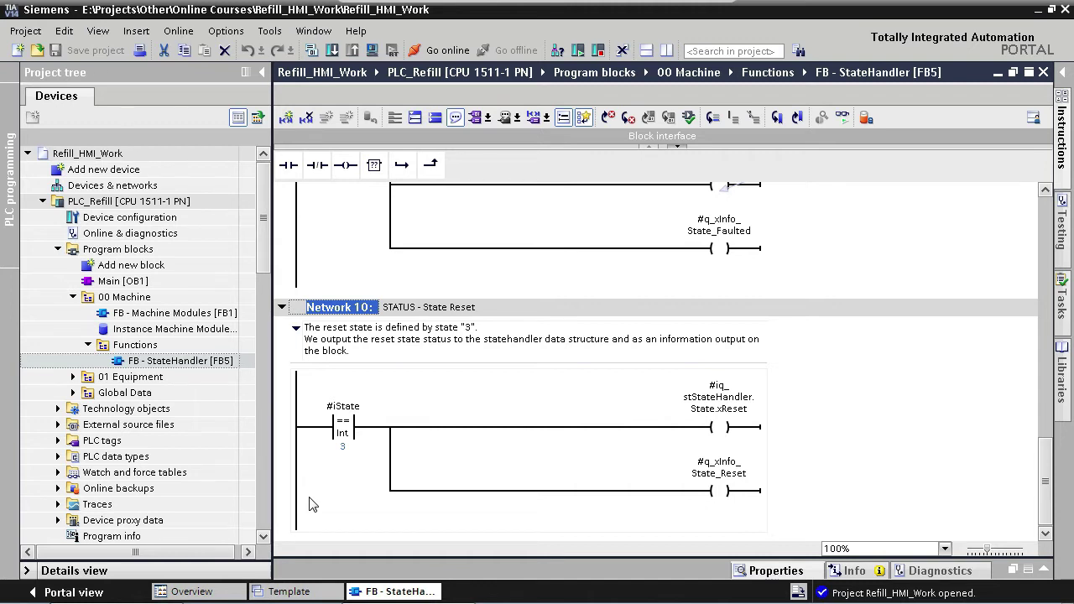
click(1043, 73)
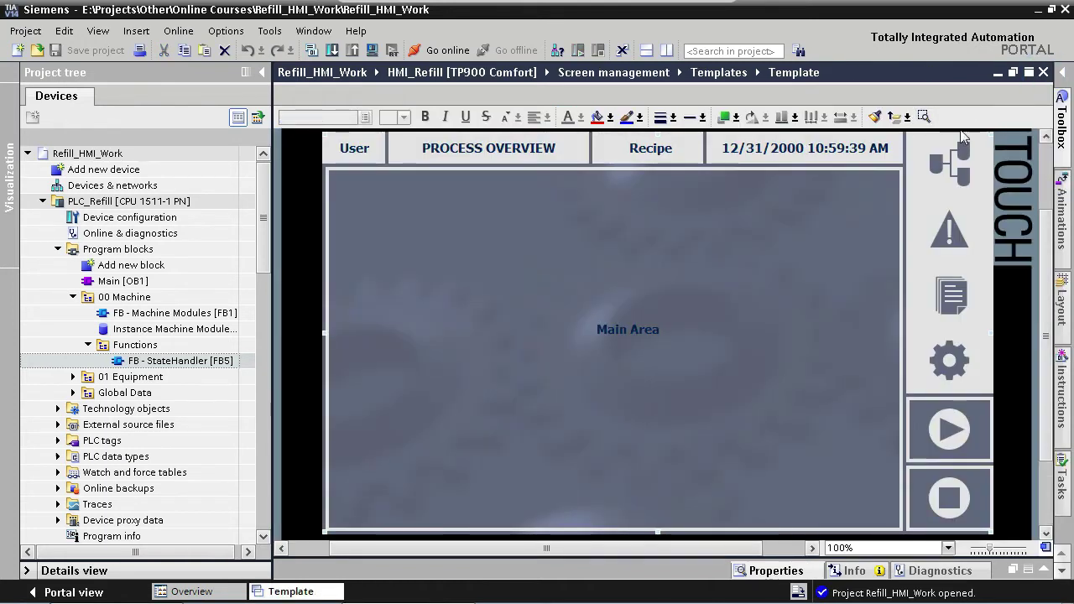
Step: Select the Main Area frame rectangle and show its Properties > Animations overview
click(866, 168)
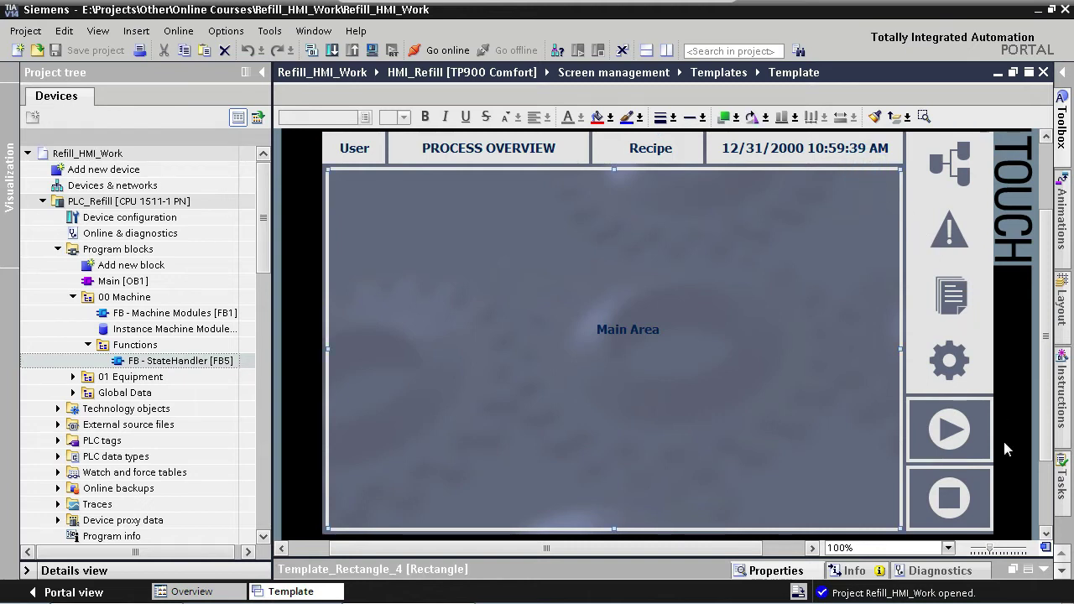
drag(792, 557, 797, 380)
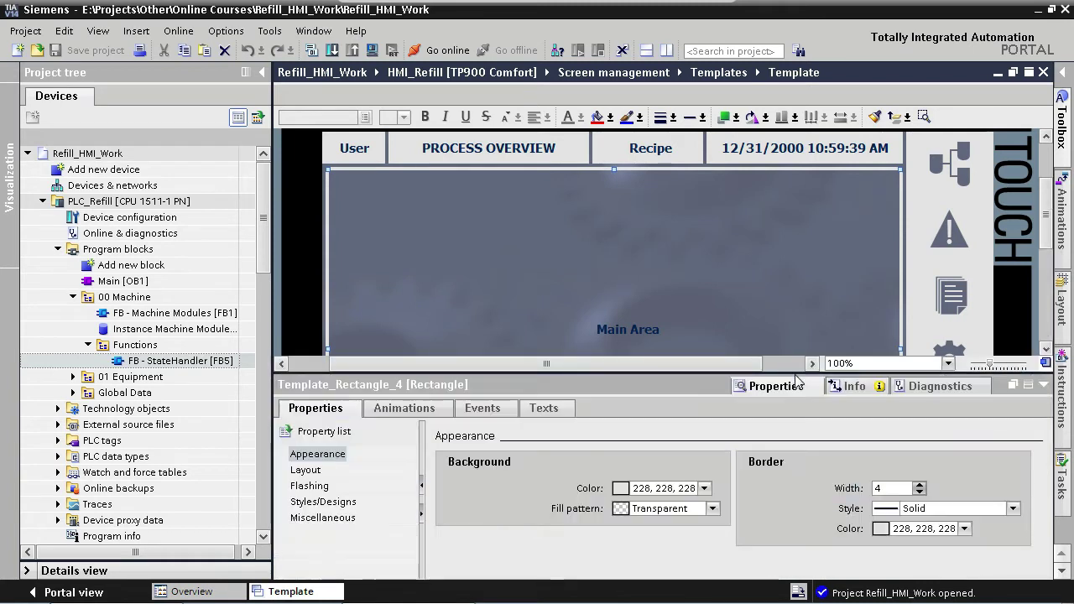
click(420, 417)
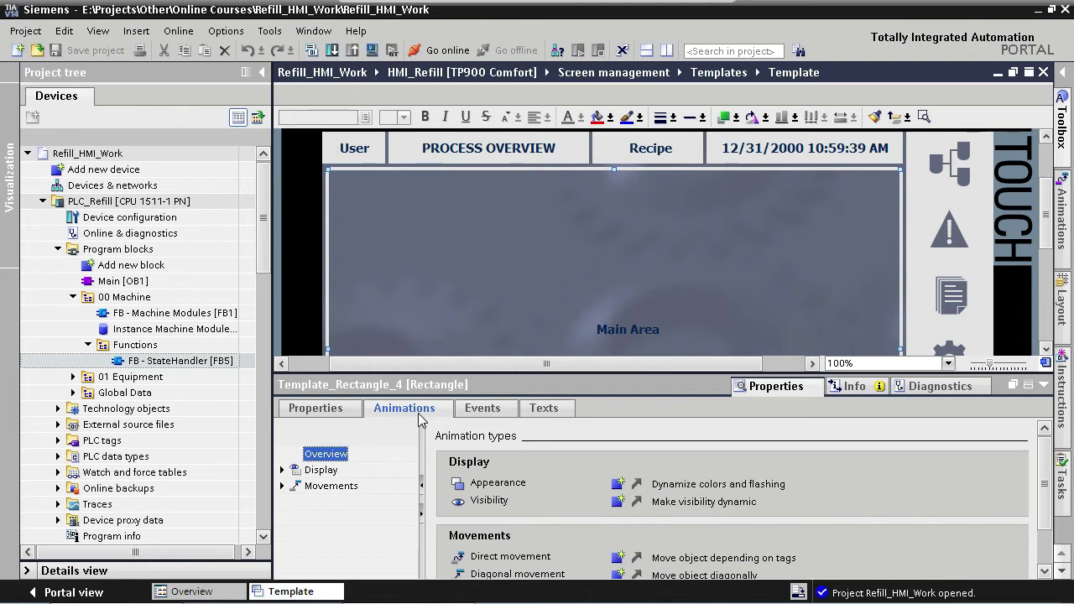
Step: Add an Appearance display animation to the Main Area rectangle
click(282, 470)
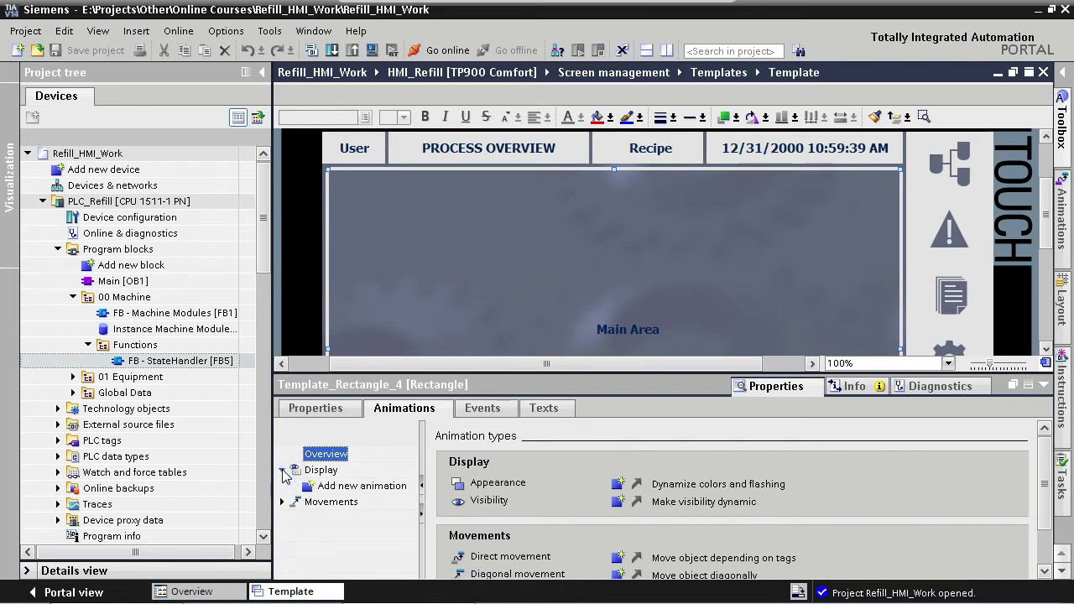
double_click(338, 490)
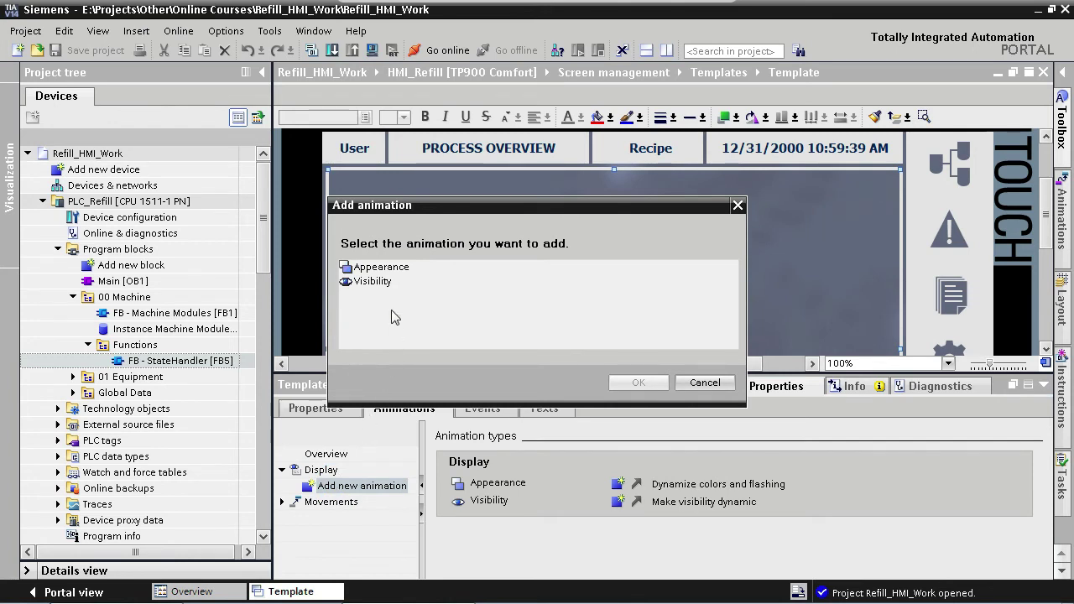
click(382, 267)
double_click(384, 267)
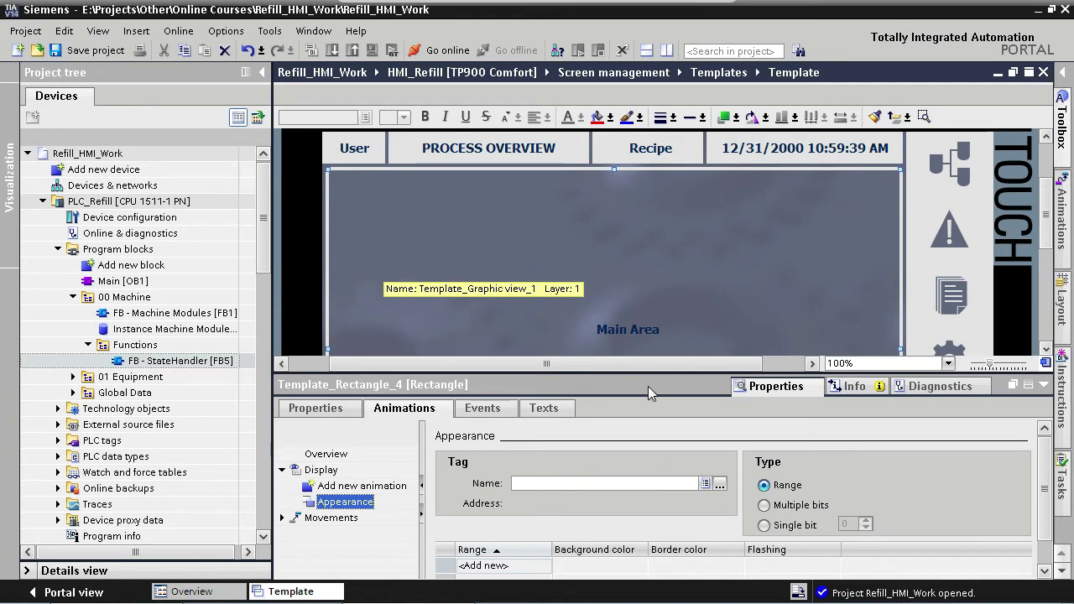
Step: Link the Appearance animation to tag DB - Machine_StateHandler.State.iState
click(721, 484)
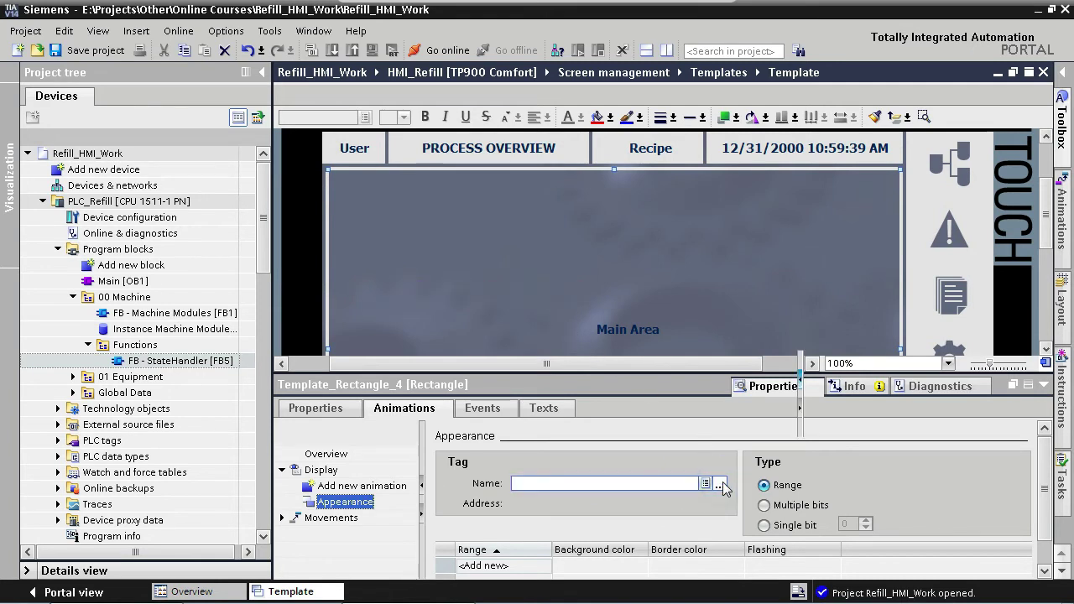
scroll(791, 386, down, 2)
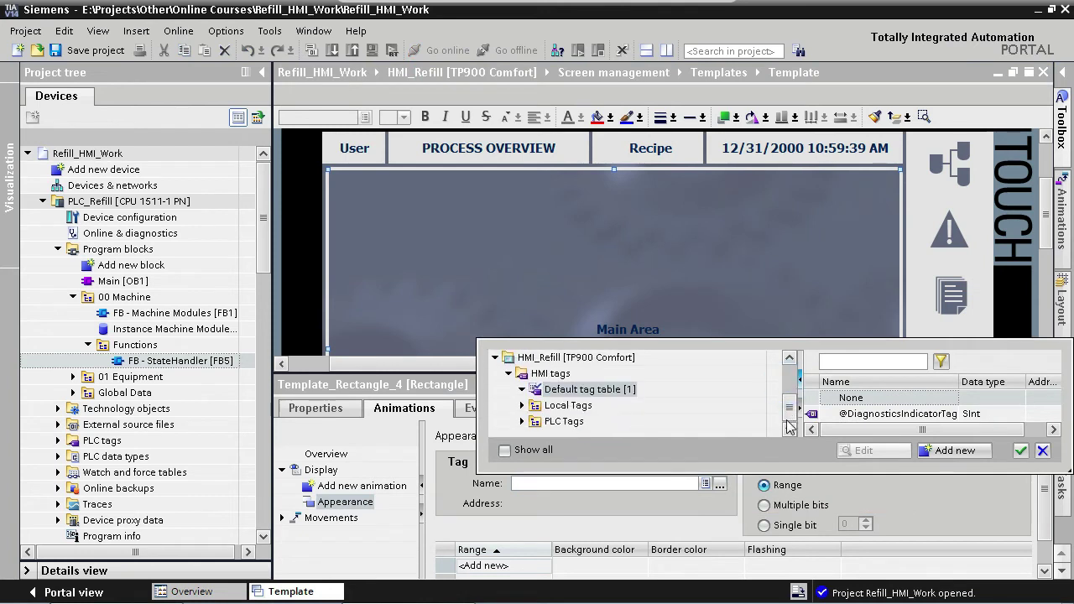
click(522, 421)
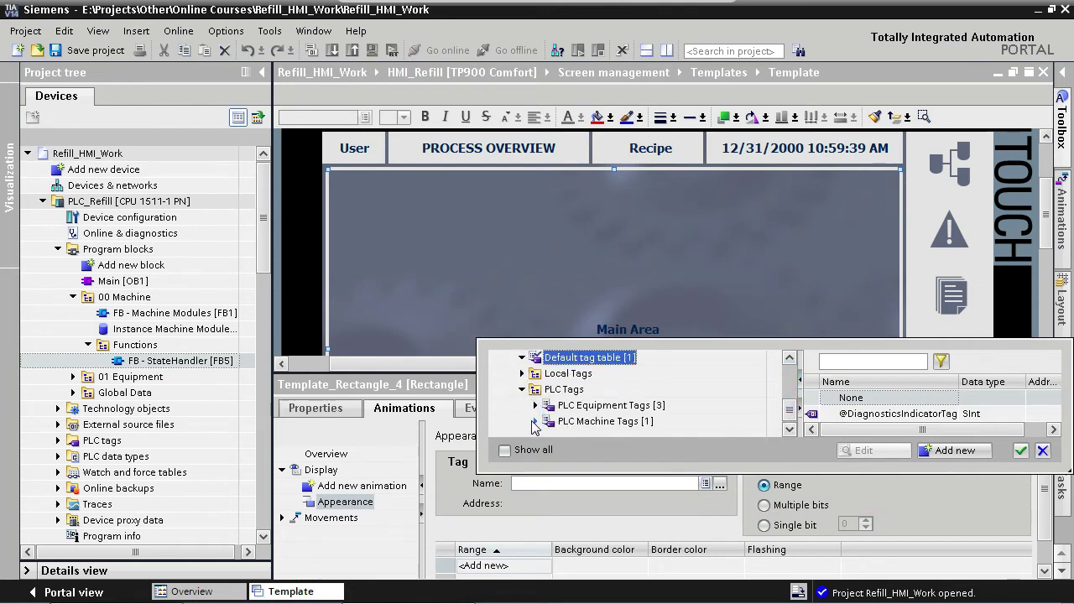
click(536, 421)
click(549, 421)
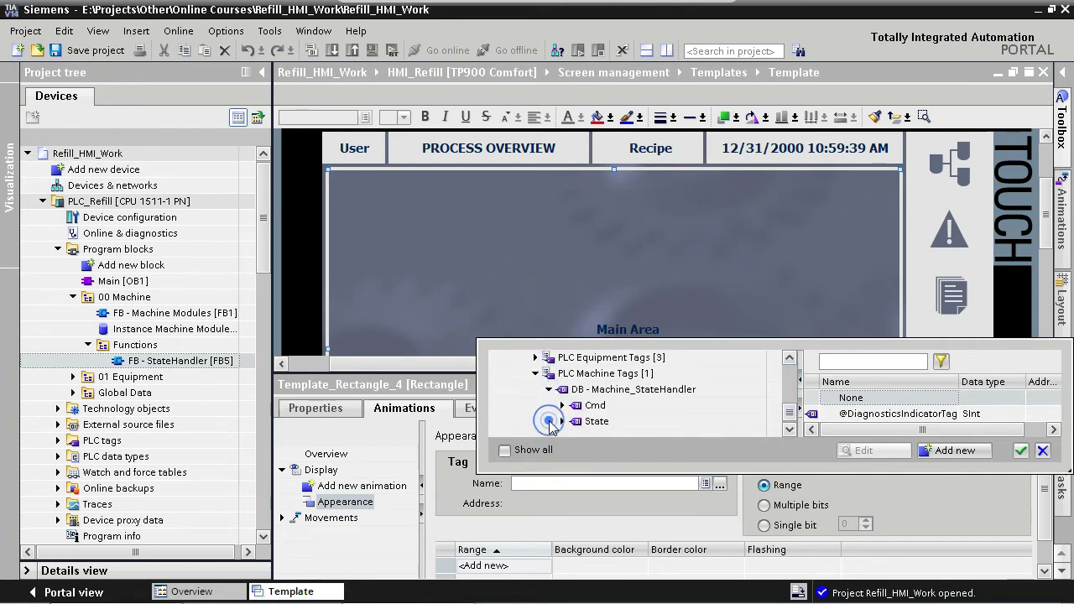
click(596, 422)
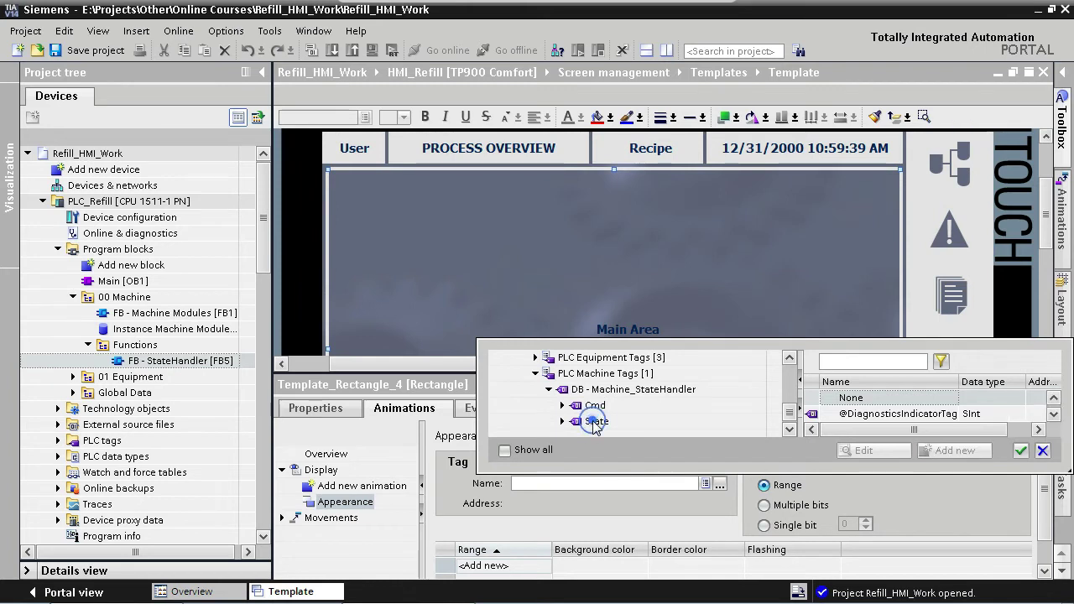
double_click(875, 415)
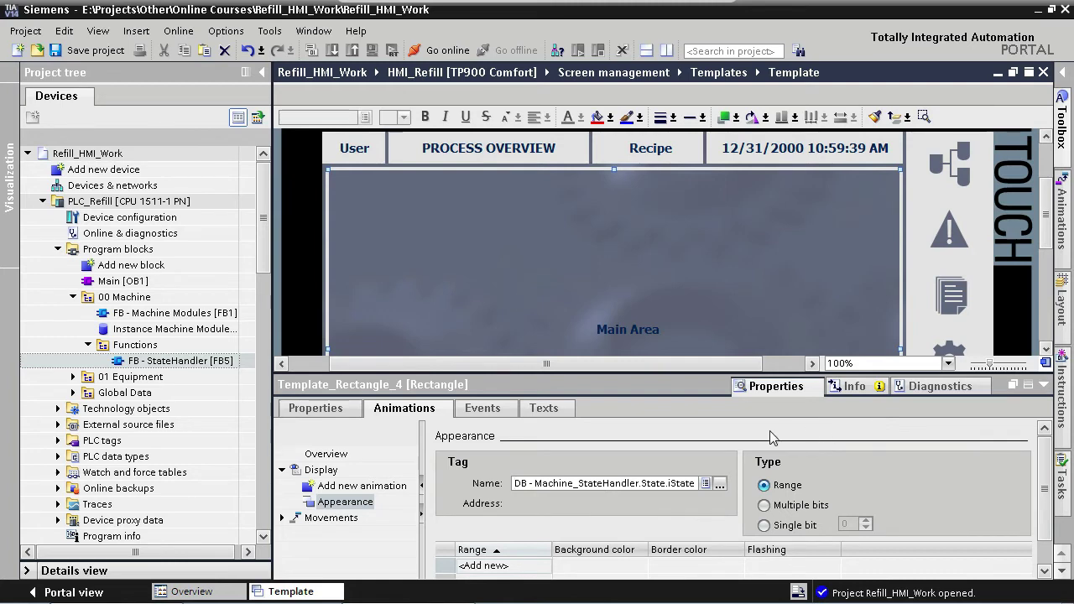
Step: Add appearance ranges 0, 1, 2 and 3 to the animation's range table
drag(647, 373, 663, 216)
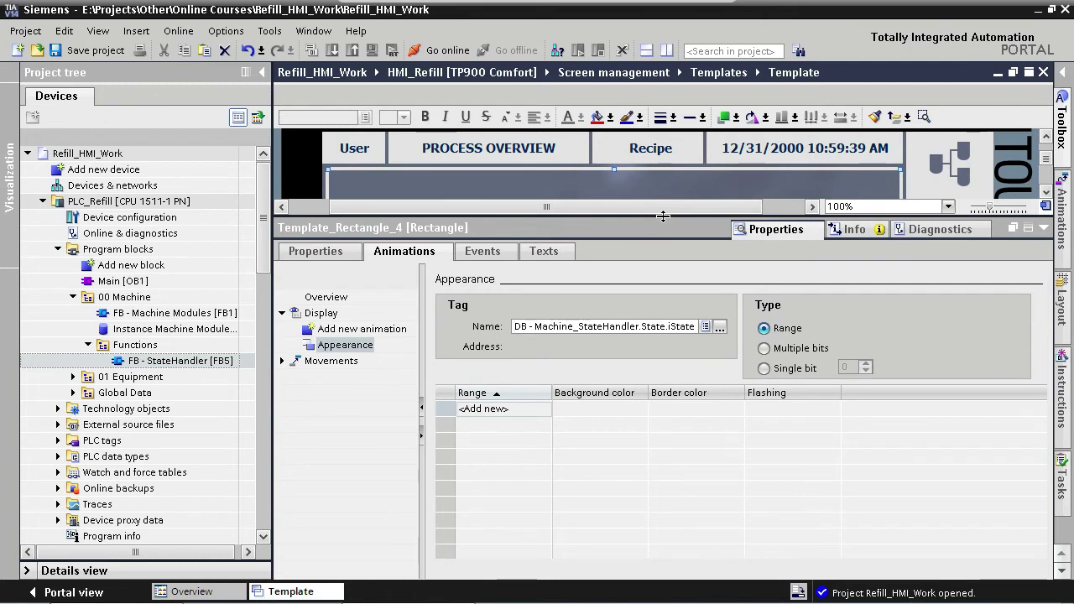
click(521, 409)
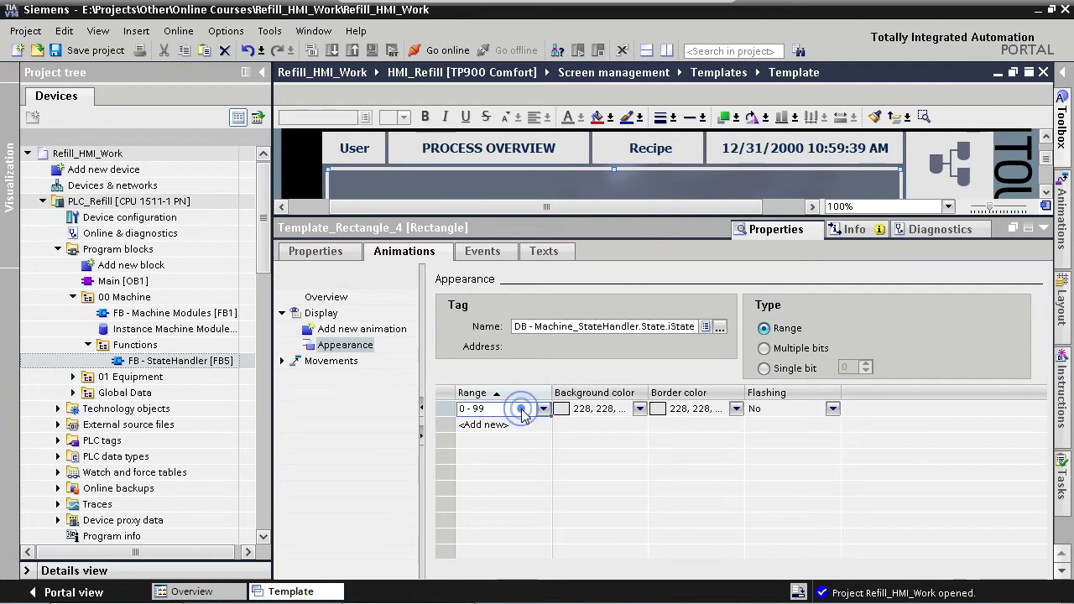
text(0)
key(Return)
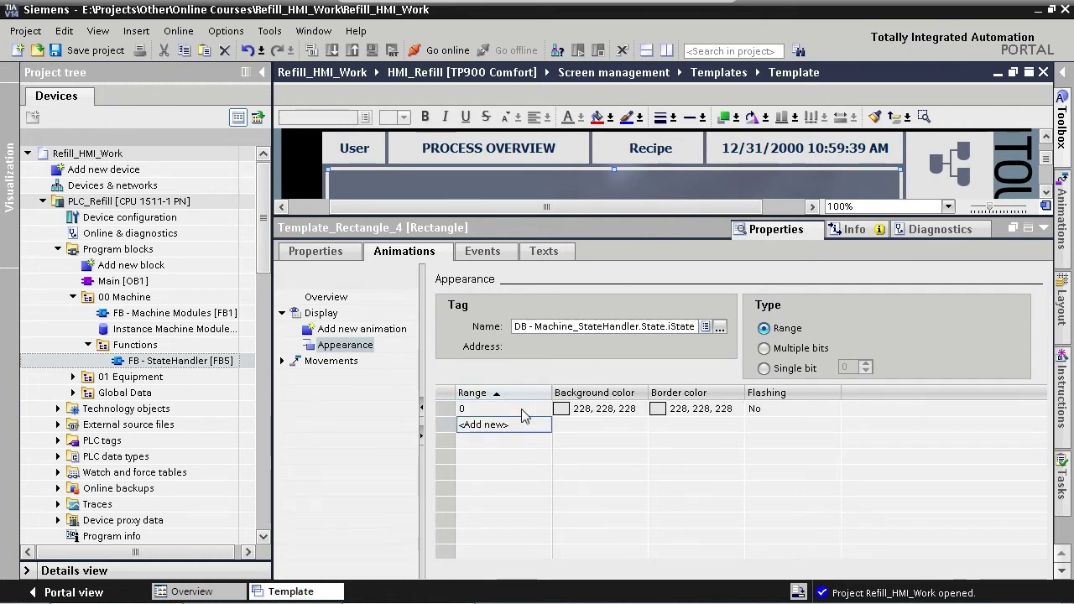
text(1)
key(Return)
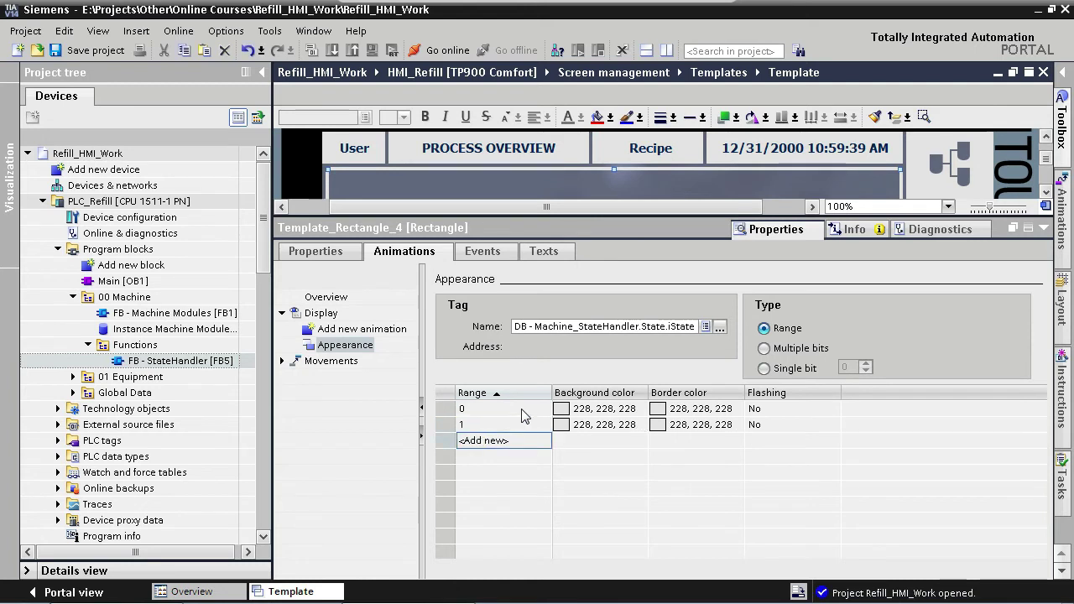
text(2)
key(Return)
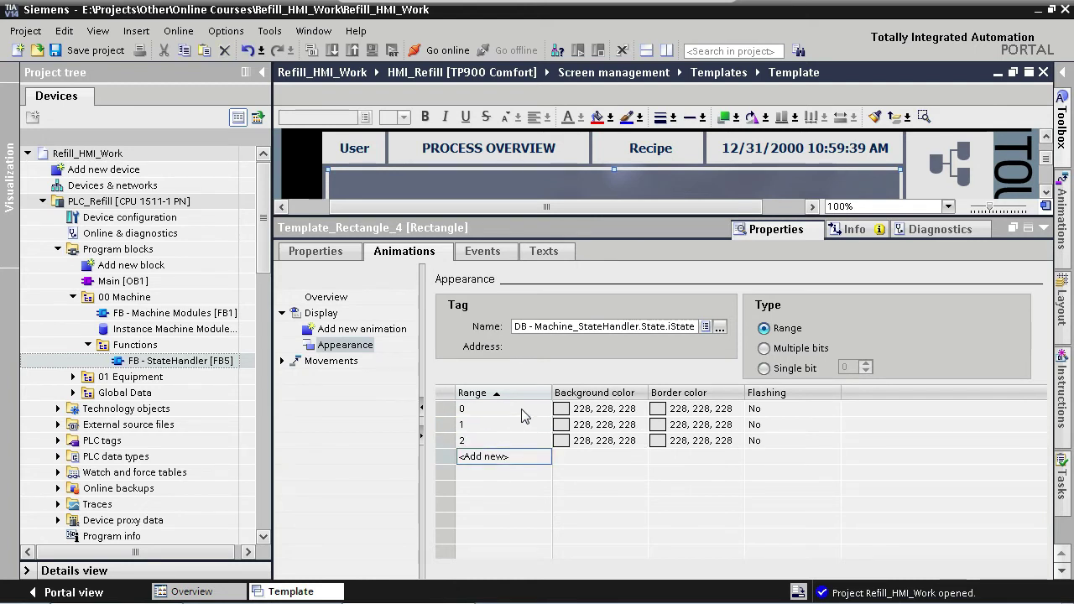
text(3)
key(Return)
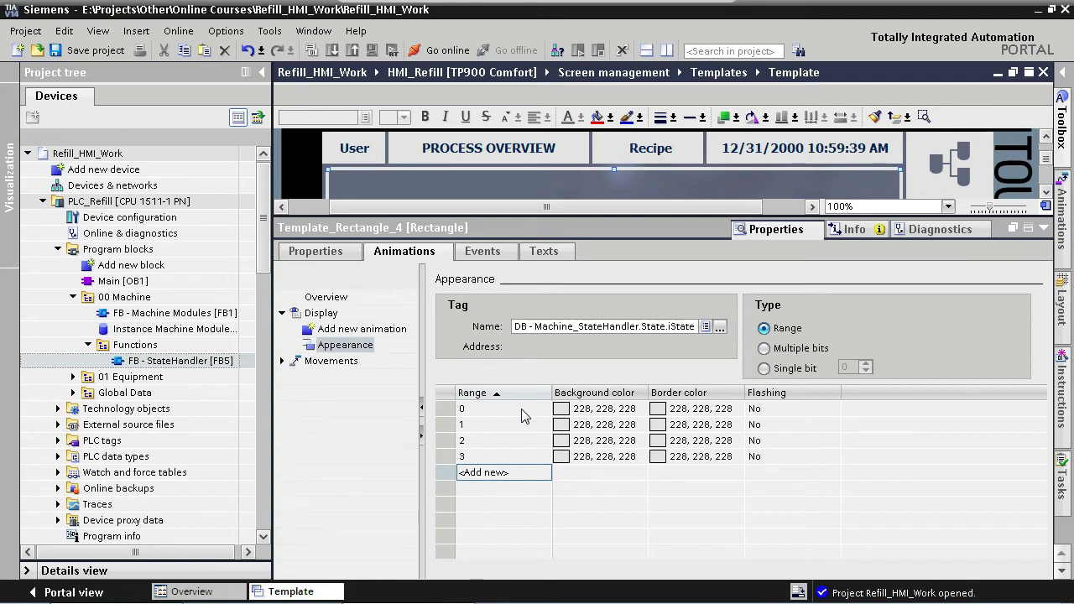
Step: Give range 1 a green border colour of 72, 216, 86
click(737, 409)
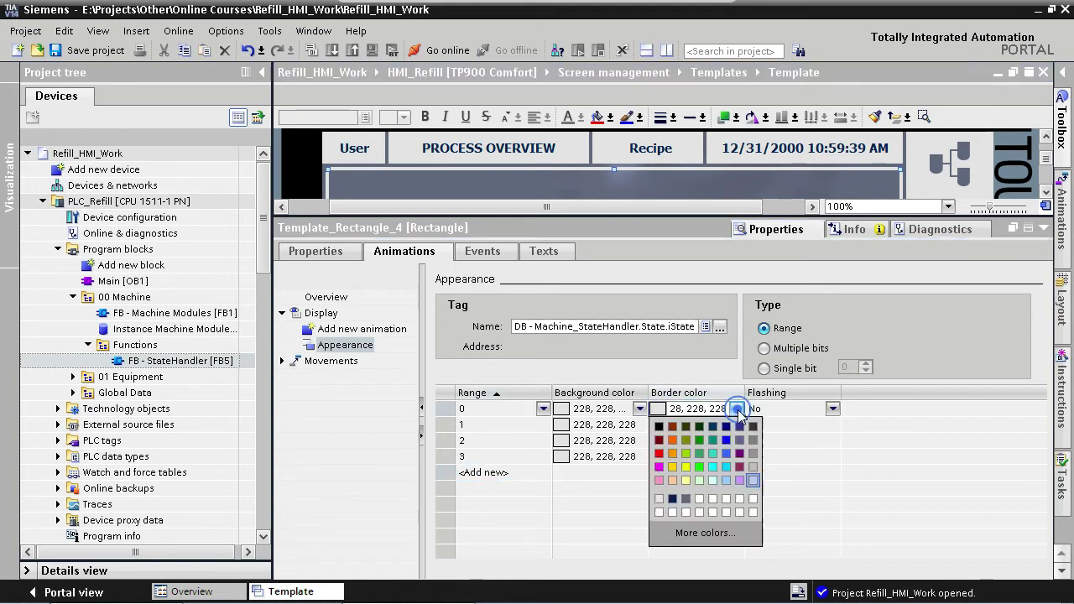
click(659, 500)
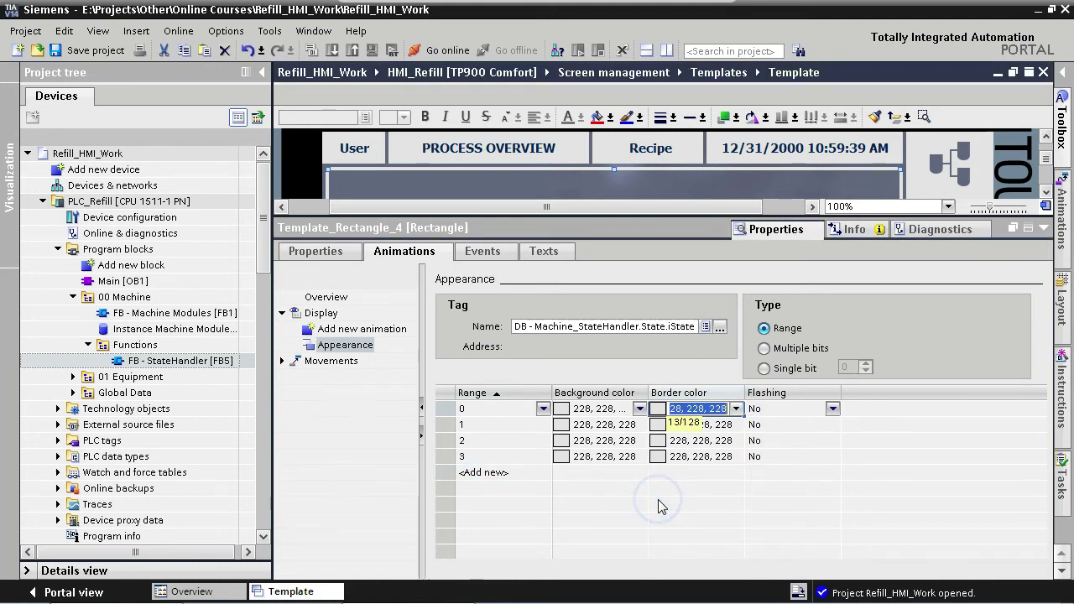
click(873, 424)
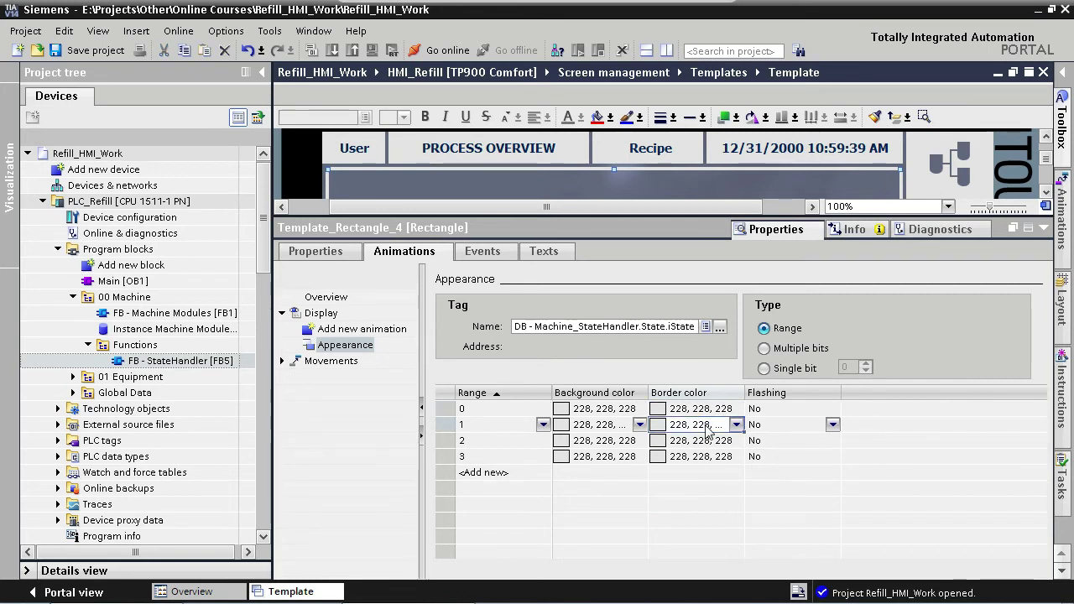
text(72,)
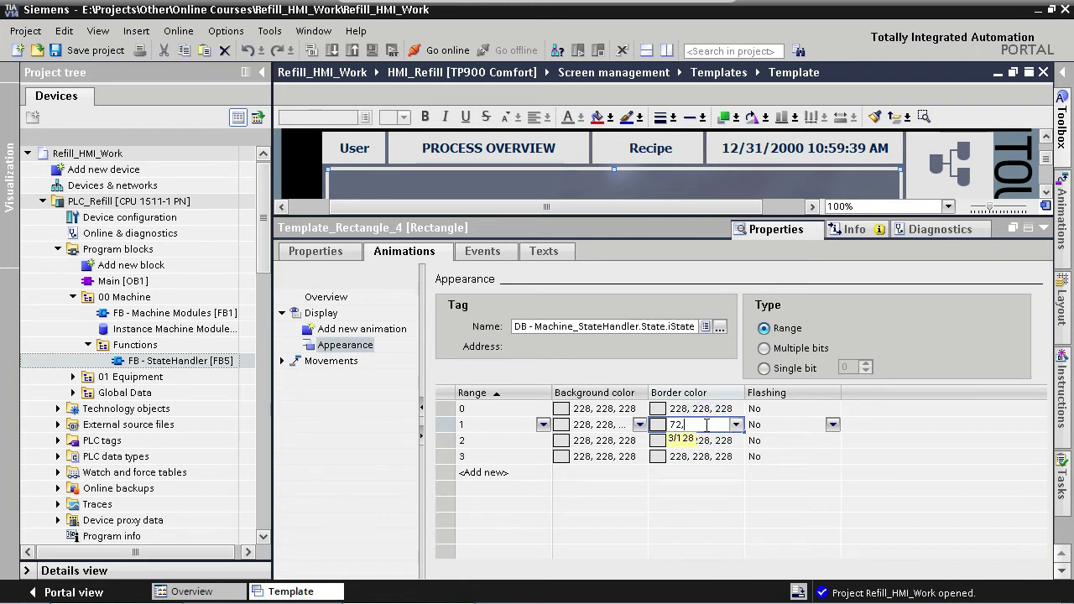
text( 216, 86)
key(Return)
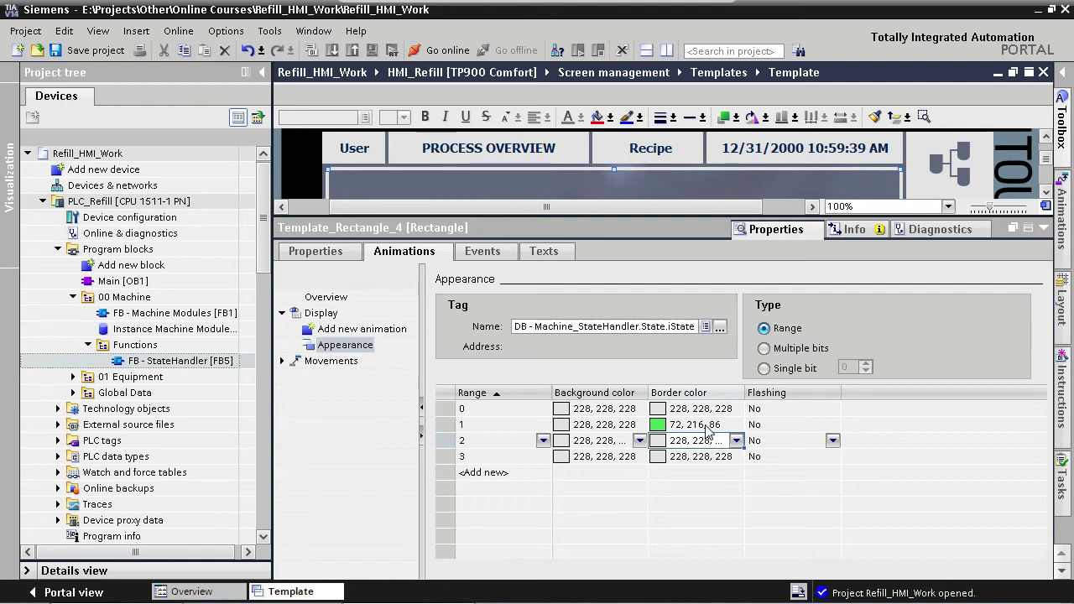
Step: Give range 2 a flashing red border colour of 231, 78, 58
click(705, 441)
text(231, 78, 58)
key(Return)
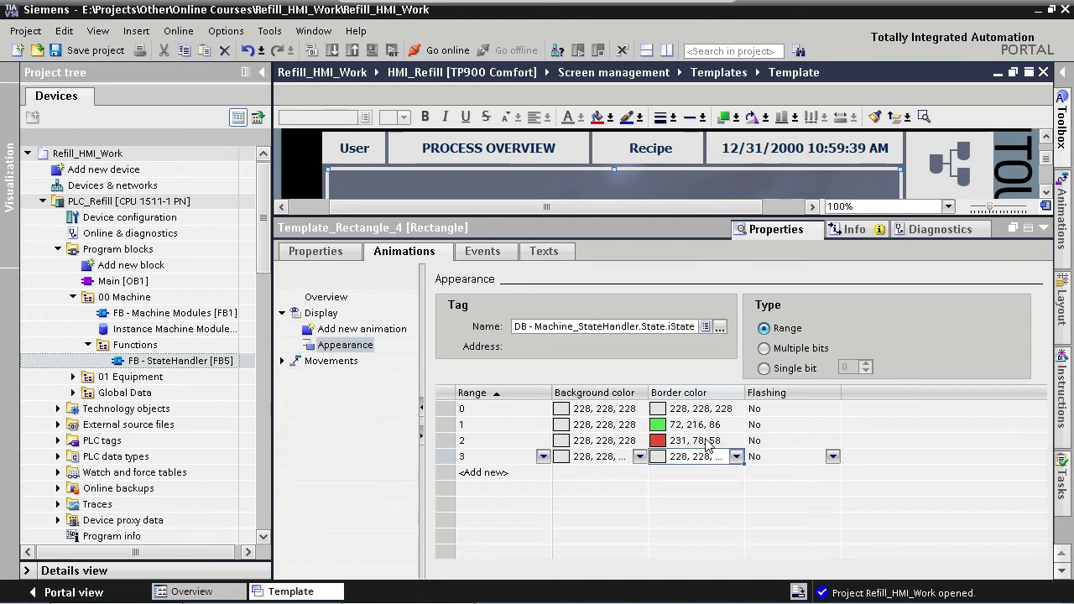
click(831, 442)
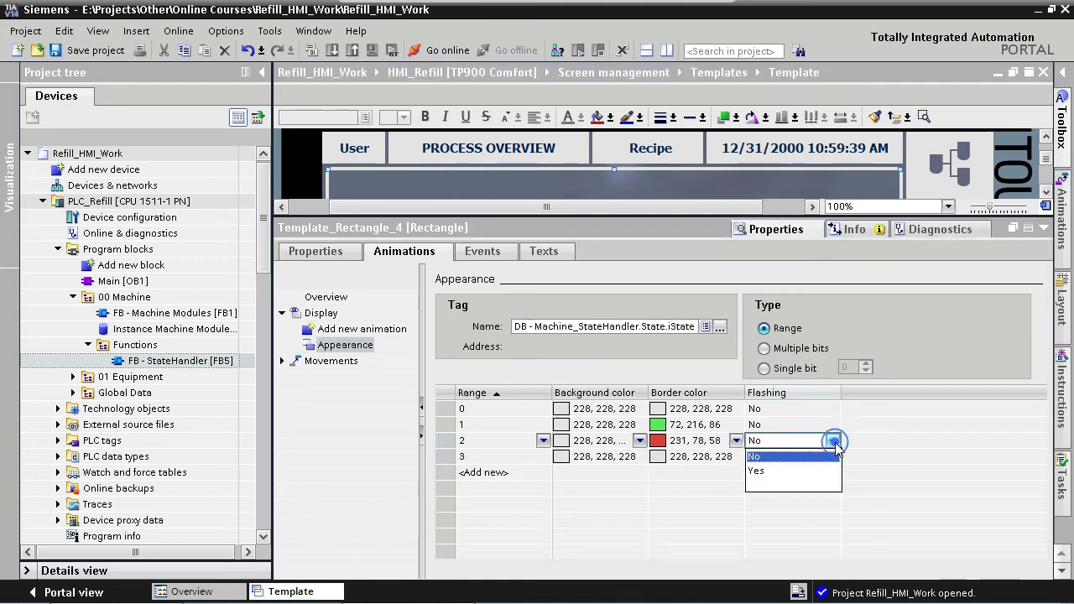
click(776, 473)
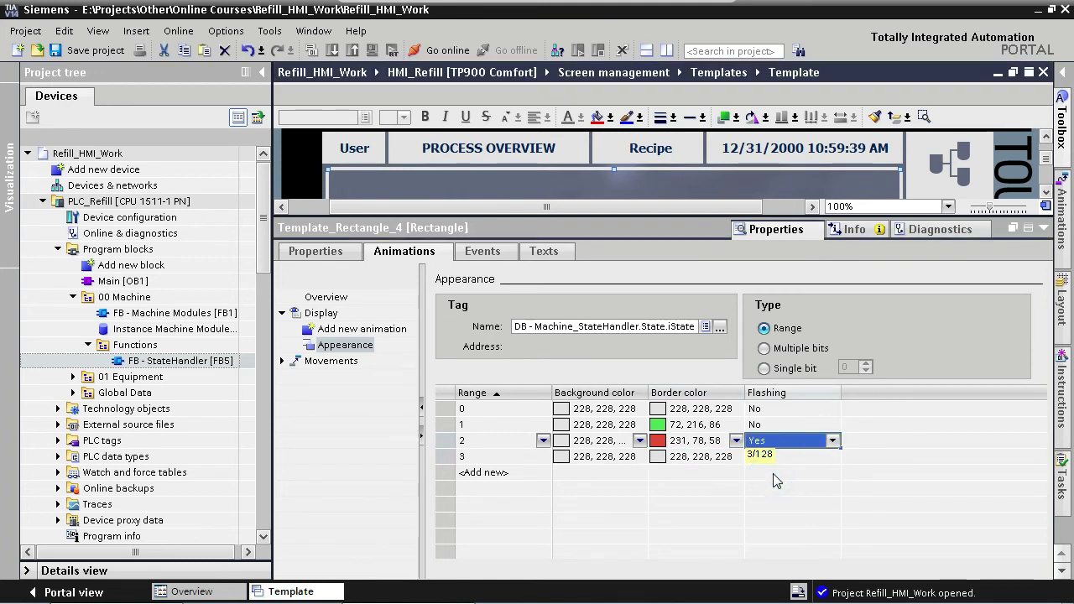
click(774, 475)
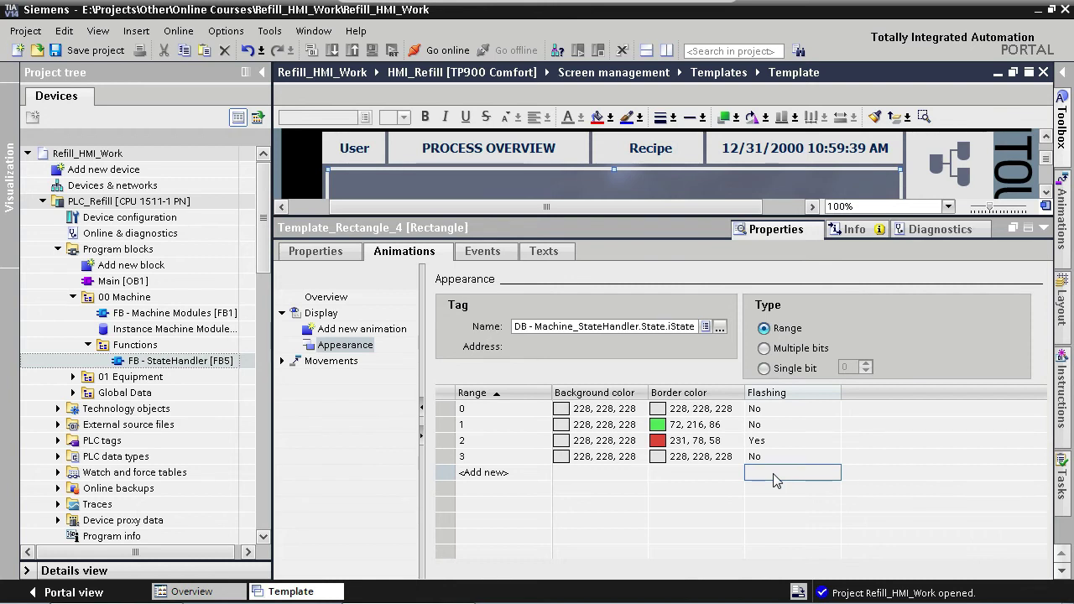
Step: Give range 3 a blue border colour of 66, 133, 244
click(692, 456)
click(692, 457)
text(66, 133, 244)
key(Return)
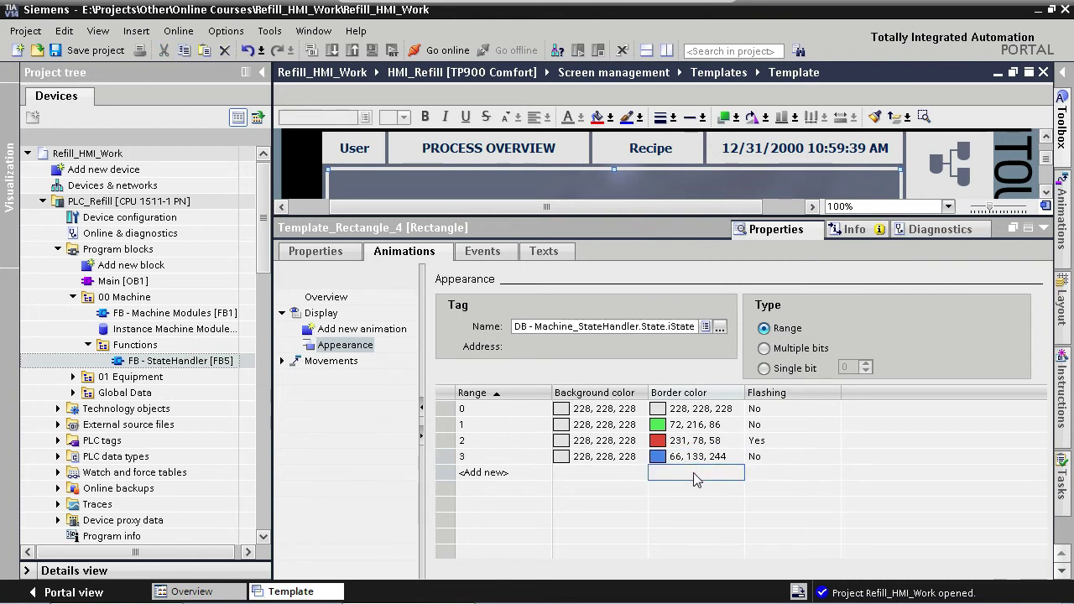